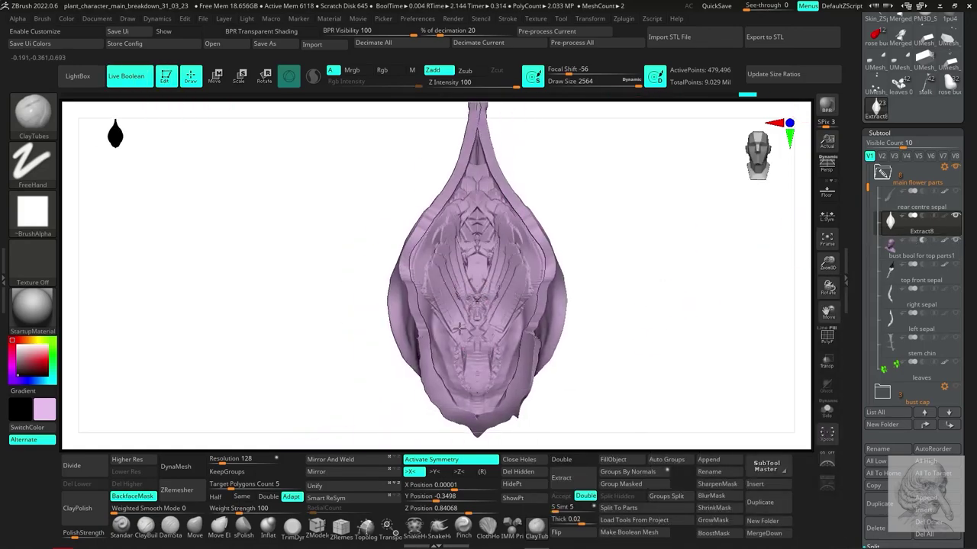
# - Inspect the sepal from several angles, then lasso-mask part of its mesh
pyautogui.moveTo(458, 328); pyautogui.dragTo(428, 323, button='right')
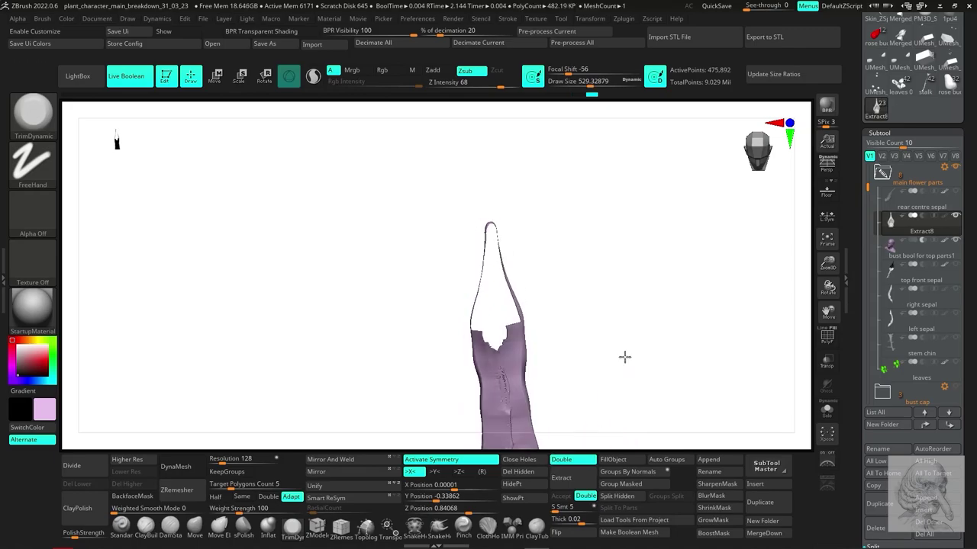
pyautogui.moveTo(604, 242)
pyautogui.mouseDown(button='right')
pyautogui.moveTo(450, 205)
pyautogui.moveTo(571, 280)
pyautogui.mouseUp(button='right')
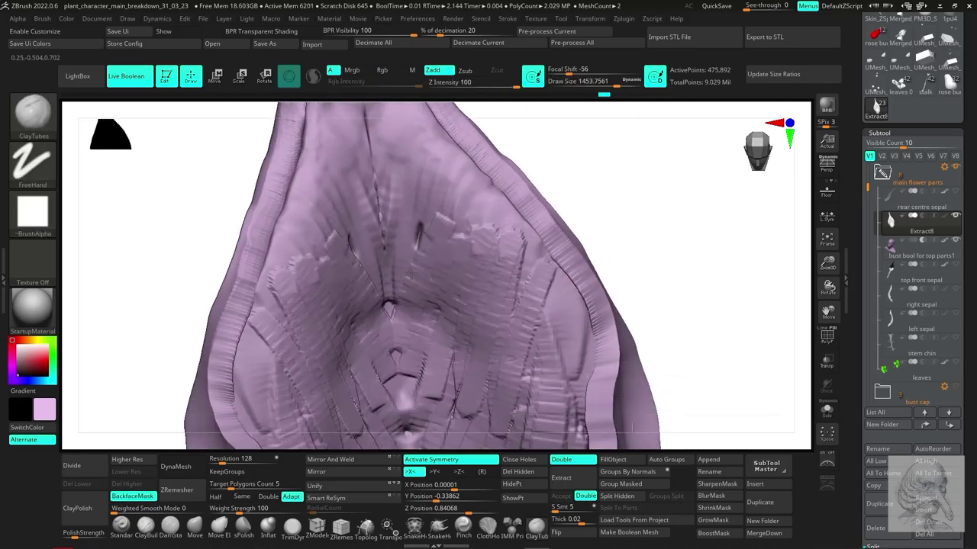
pyautogui.moveTo(504, 227)
pyautogui.mouseDown(button='right')
pyautogui.moveTo(653, 283)
pyautogui.moveTo(428, 314)
pyautogui.moveTo(659, 303)
pyautogui.moveTo(639, 238)
pyautogui.moveTo(589, 212)
pyautogui.moveTo(434, 289)
pyautogui.mouseUp(button='right')
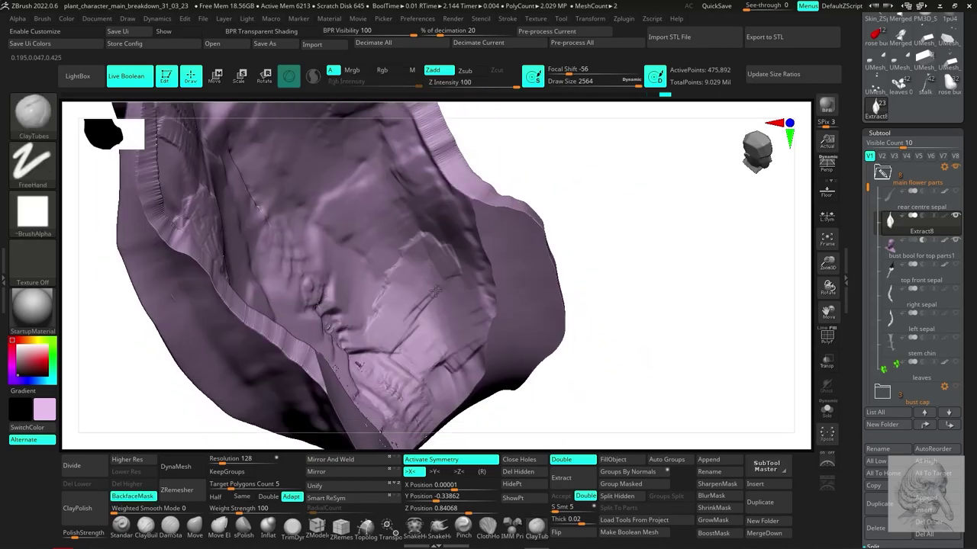
pyautogui.moveTo(419, 411)
pyautogui.mouseDown(button='right')
pyautogui.moveTo(458, 207)
pyautogui.moveTo(232, 221)
pyautogui.mouseUp(button='right')
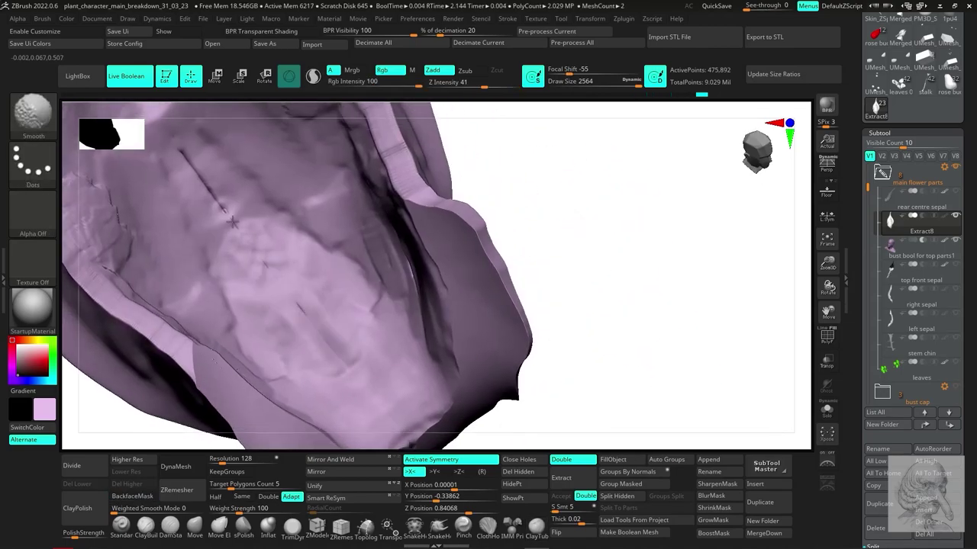
pyautogui.moveTo(338, 331)
pyautogui.mouseDown(button='right')
pyautogui.moveTo(654, 294)
pyautogui.moveTo(305, 196)
pyautogui.moveTo(530, 314)
pyautogui.moveTo(218, 338)
pyautogui.moveTo(359, 120)
pyautogui.moveTo(643, 447)
pyautogui.moveTo(537, 474)
pyautogui.mouseUp(button='right')
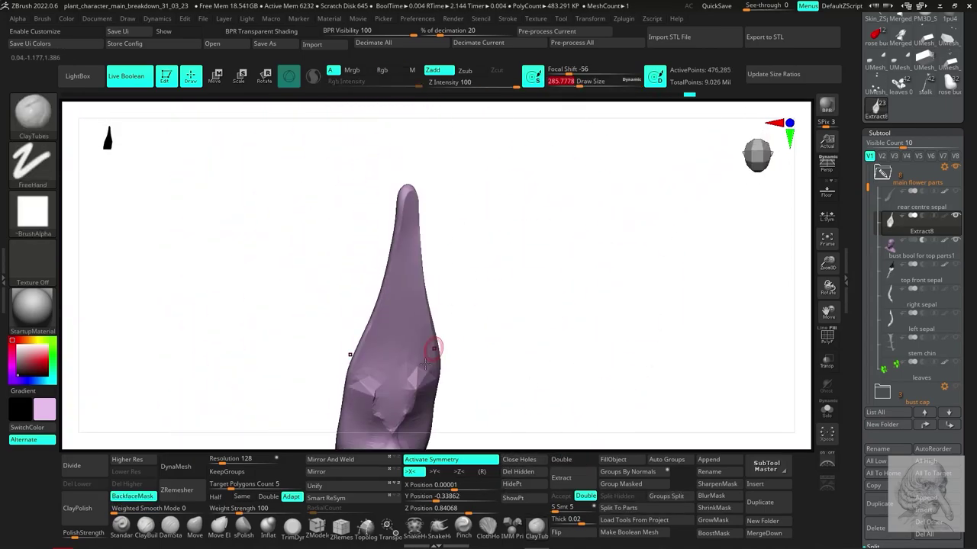
pyautogui.moveTo(532, 320)
pyautogui.mouseDown(button='right')
pyautogui.moveTo(645, 221)
pyautogui.moveTo(604, 349)
pyautogui.mouseUp(button='right')
pyautogui.keyDown('ctrl'); pyautogui.moveTo(412, 254); pyautogui.dragTo(413, 254); pyautogui.keyUp('ctrl')
pyautogui.moveTo(413, 254)
pyautogui.mouseDown(button='right')
pyautogui.moveTo(618, 364)
pyautogui.moveTo(374, 327)
pyautogui.moveTo(616, 341)
pyautogui.moveTo(549, 443)
pyautogui.moveTo(558, 268)
pyautogui.moveTo(531, 126)
pyautogui.mouseUp(button='right')
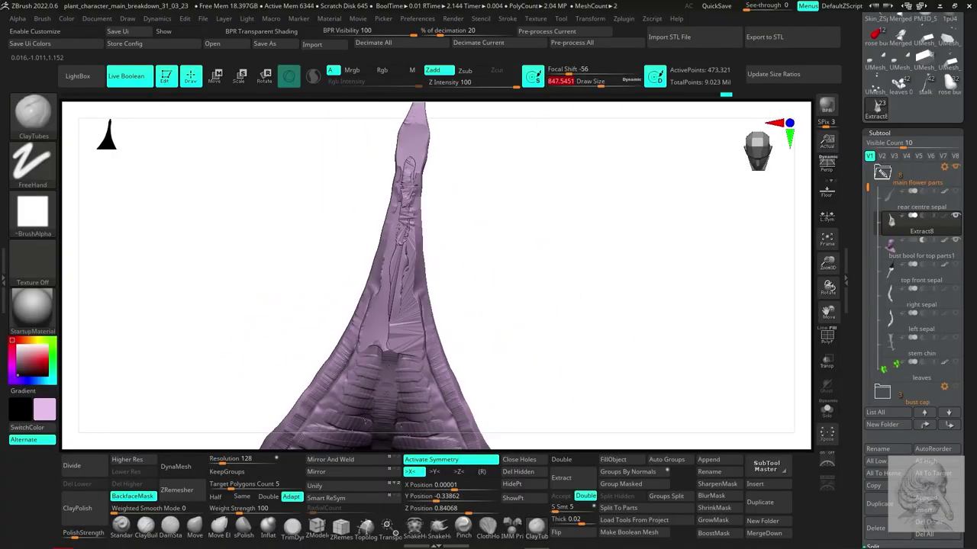
# - Review the carved sepal from front and side angles until it fills the canvas tip-up
pyautogui.moveTo(532, 303)
pyautogui.mouseDown(button='right')
pyautogui.moveTo(560, 277)
pyautogui.moveTo(531, 451)
pyautogui.mouseUp(button='right')
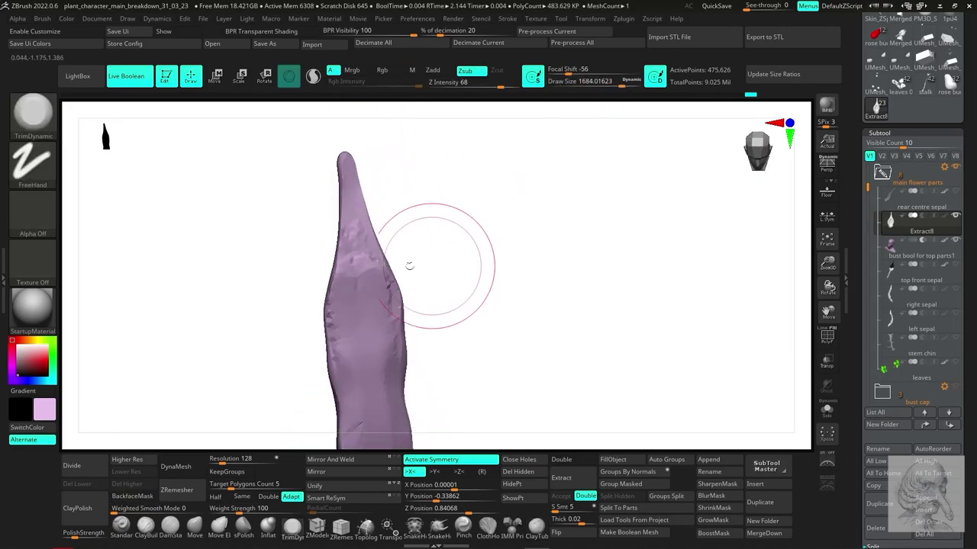
pyautogui.keyDown('ctrl'); pyautogui.moveTo(409, 265); pyautogui.dragTo(409, 248, button='right'); pyautogui.keyUp('ctrl')
pyautogui.moveTo(448, 446)
pyautogui.mouseDown(button='right')
pyautogui.moveTo(415, 229)
pyautogui.moveTo(404, 228)
pyautogui.mouseUp(button='right')
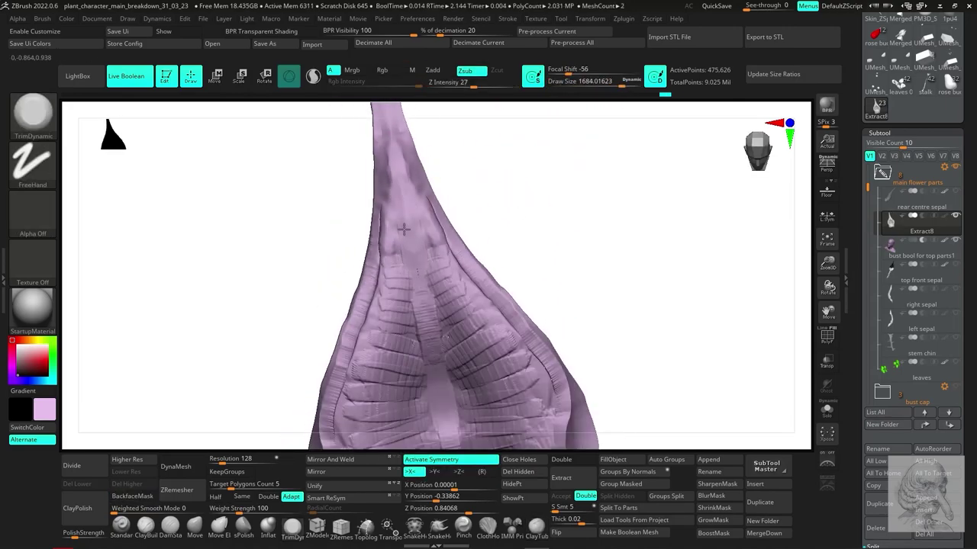
pyautogui.moveTo(400, 177)
pyautogui.mouseDown(button='right')
pyautogui.moveTo(389, 157)
pyautogui.moveTo(564, 209)
pyautogui.moveTo(390, 232)
pyautogui.moveTo(400, 313)
pyautogui.moveTo(562, 286)
pyautogui.moveTo(409, 229)
pyautogui.moveTo(321, 257)
pyautogui.mouseUp(button='right')
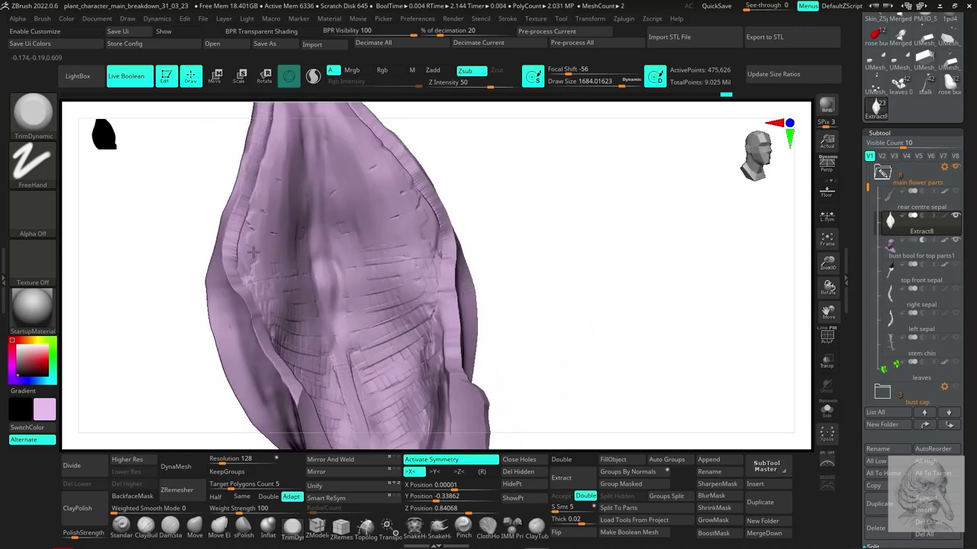
pyautogui.moveTo(252, 252)
pyautogui.mouseDown(button='right')
pyautogui.moveTo(571, 275)
pyautogui.moveTo(325, 306)
pyautogui.mouseUp(button='right')
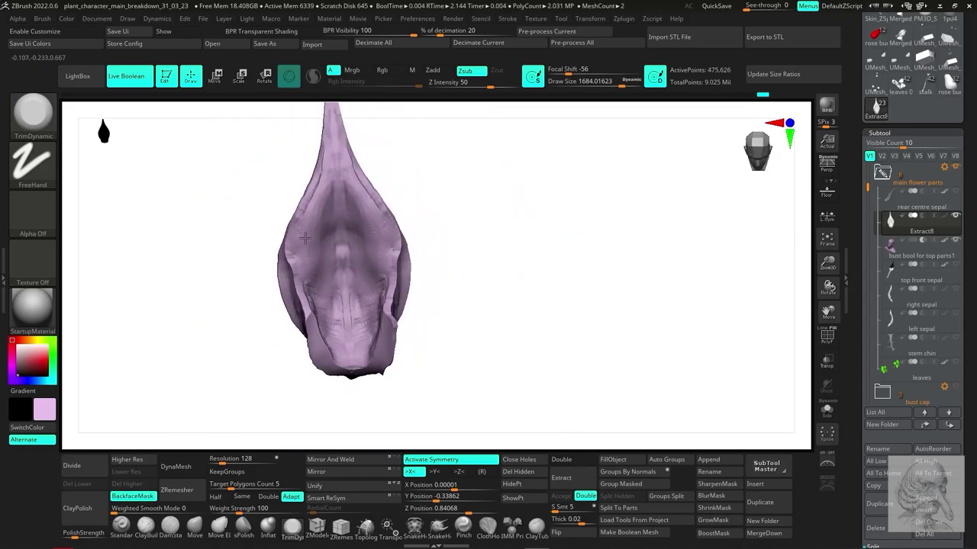
pyautogui.moveTo(482, 255)
pyautogui.mouseDown(button='right')
pyautogui.moveTo(475, 231)
pyautogui.moveTo(286, 302)
pyautogui.mouseUp(button='right')
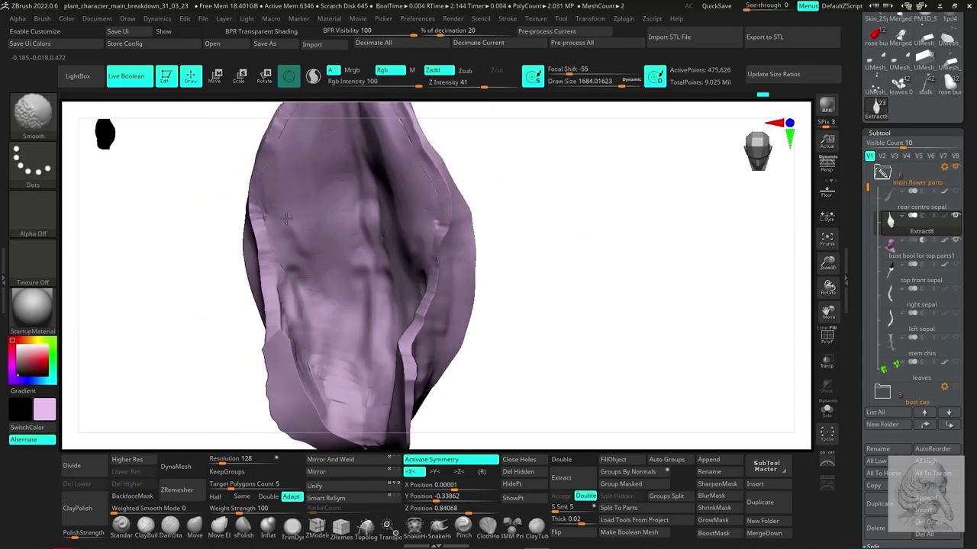
pyautogui.moveTo(286, 219)
pyautogui.mouseDown(button='right')
pyautogui.moveTo(501, 229)
pyautogui.moveTo(493, 240)
pyautogui.mouseUp(button='right')
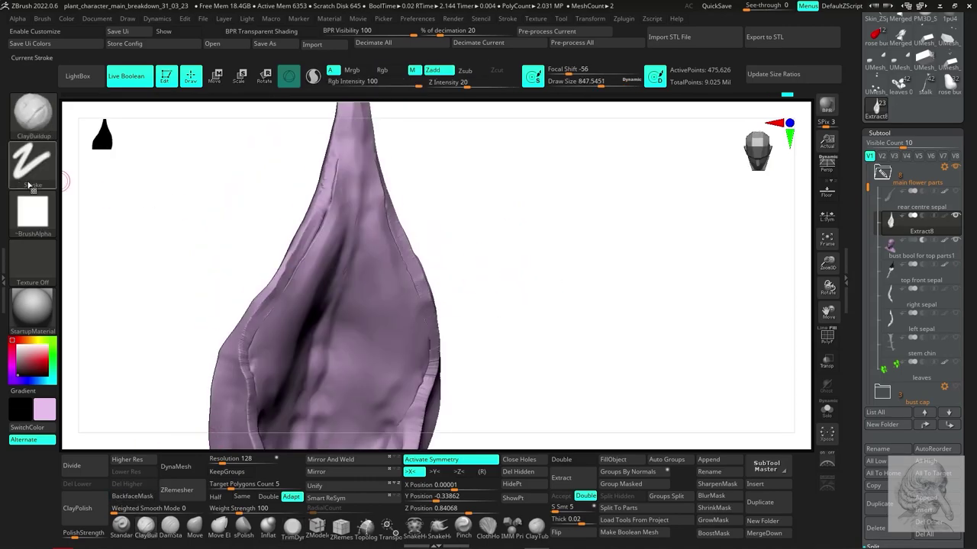
# - Set the ClayBuildup brush to FreeHand stroke, Alpha 07, Z Intensity 20 and Draw Size 2564
pyautogui.click(29, 186)
pyautogui.click(153, 217)
pyautogui.moveTo(339, 350); pyautogui.dragTo(379, 276, button='right')
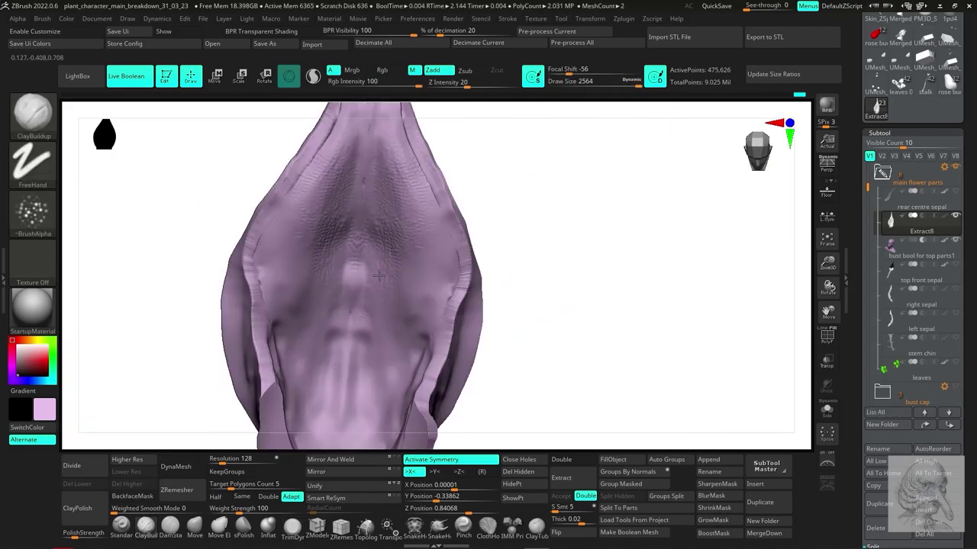
pyautogui.moveTo(377, 222)
pyautogui.mouseDown(button='right')
pyautogui.moveTo(476, 190)
pyautogui.moveTo(455, 171)
pyautogui.moveTo(524, 240)
pyautogui.moveTo(496, 104)
pyautogui.moveTo(432, 222)
pyautogui.moveTo(480, 257)
pyautogui.moveTo(489, 153)
pyautogui.mouseUp(button='right')
pyautogui.moveTo(490, 85); pyautogui.dragTo(464, 84)
pyautogui.moveTo(427, 191); pyautogui.dragTo(407, 233, button='right')
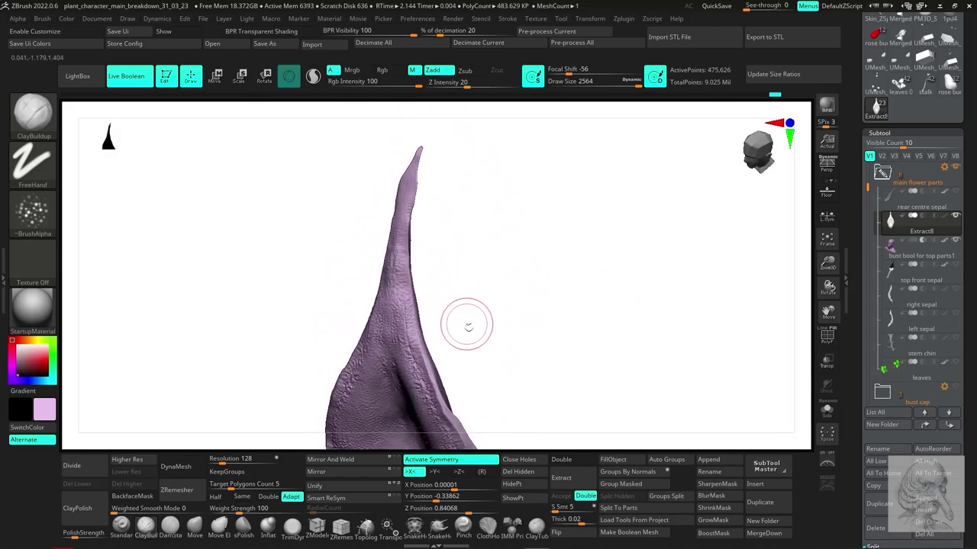
pyautogui.moveTo(467, 326); pyautogui.dragTo(427, 290, button='right')
pyautogui.click(32, 214)
pyautogui.click(441, 279)
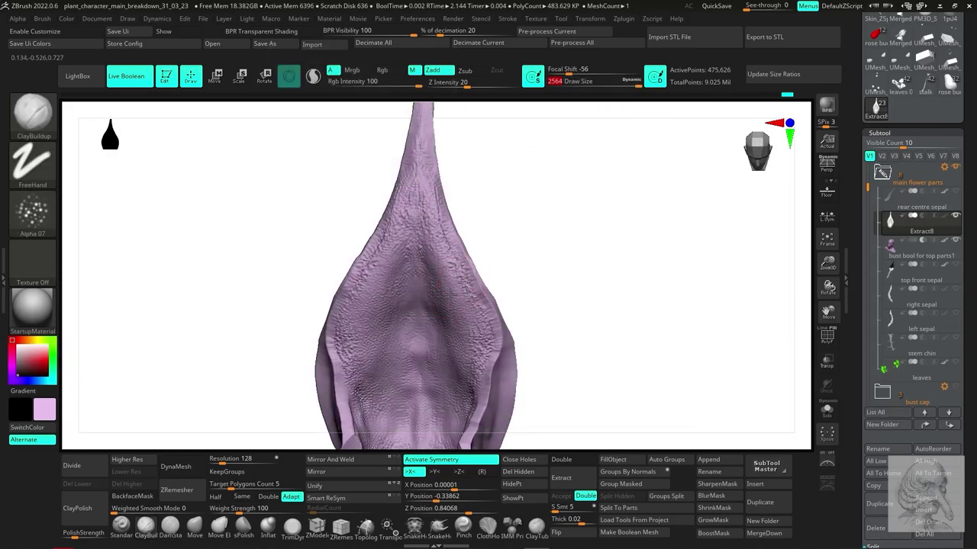
pyautogui.press('Return')
# - Turn off symmetry and paint the bumpy skin texture across the sepal from oblique angles
pyautogui.moveTo(577, 243); pyautogui.dragTo(573, 284)
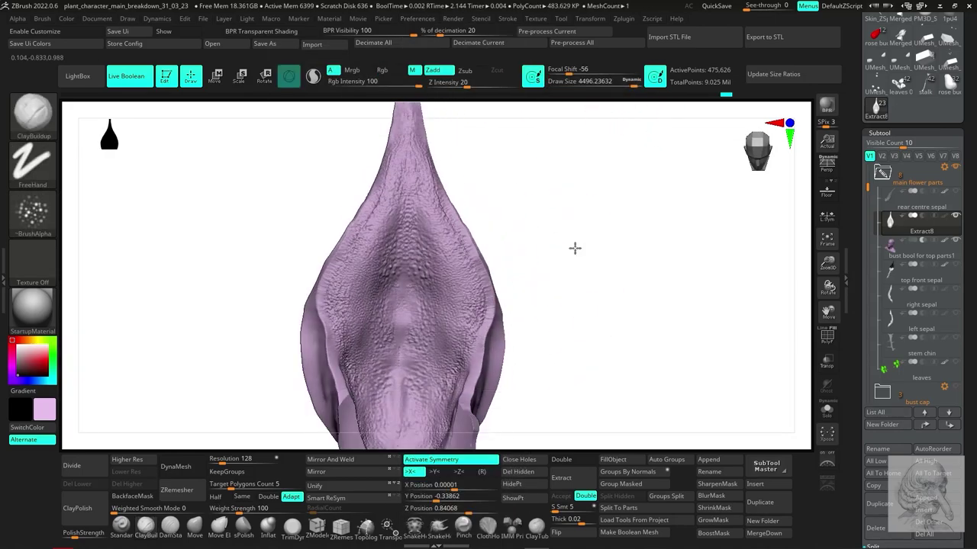
pyautogui.moveTo(331, 359); pyautogui.dragTo(547, 251)
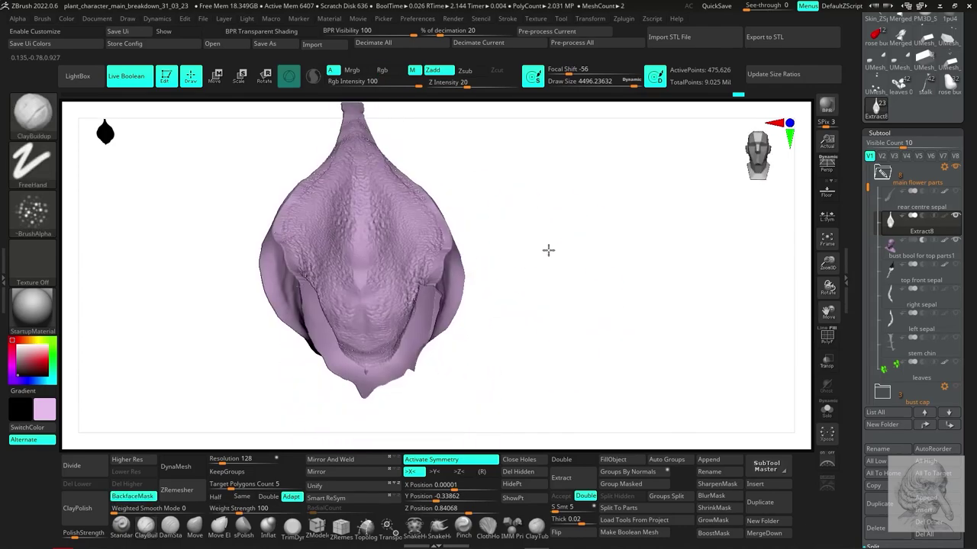
pyautogui.click(450, 459)
pyautogui.moveTo(493, 289)
pyautogui.mouseDown()
pyautogui.moveTo(453, 294)
pyautogui.moveTo(580, 352)
pyautogui.moveTo(656, 343)
pyautogui.mouseUp()
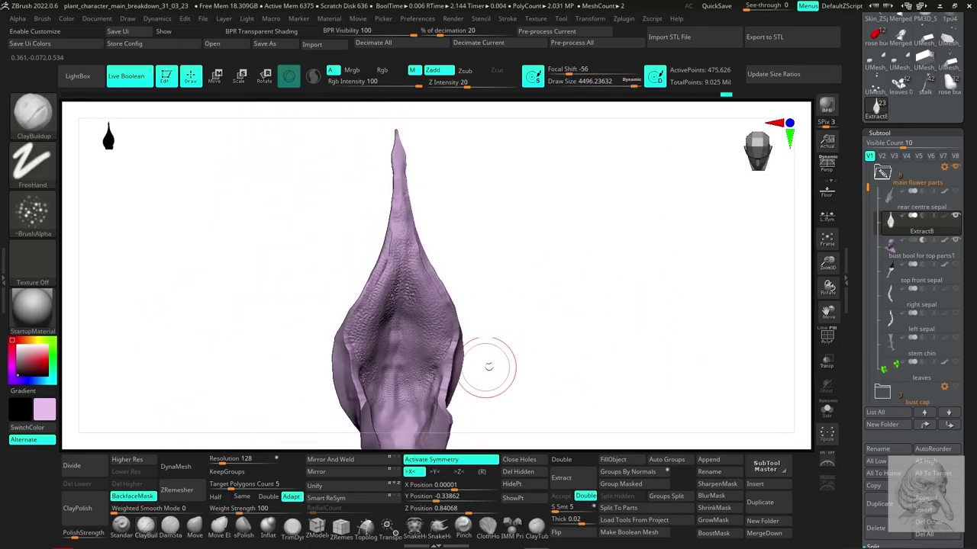
pyautogui.moveTo(488, 367); pyautogui.dragTo(421, 334)
pyautogui.moveTo(399, 287)
pyautogui.mouseDown()
pyautogui.moveTo(457, 321)
pyautogui.moveTo(413, 328)
pyautogui.mouseUp()
pyautogui.press('x')
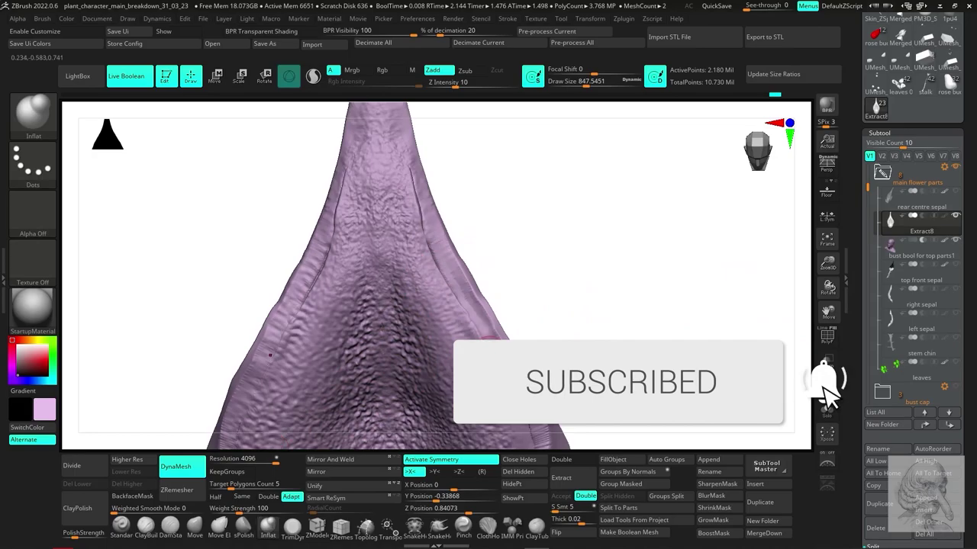
# - Switch to the Inflate brush with a Dots stroke and make the sepal display double-sided
pyautogui.moveTo(495, 336)
pyautogui.mouseDown()
pyautogui.moveTo(480, 257)
pyautogui.moveTo(613, 331)
pyautogui.mouseUp()
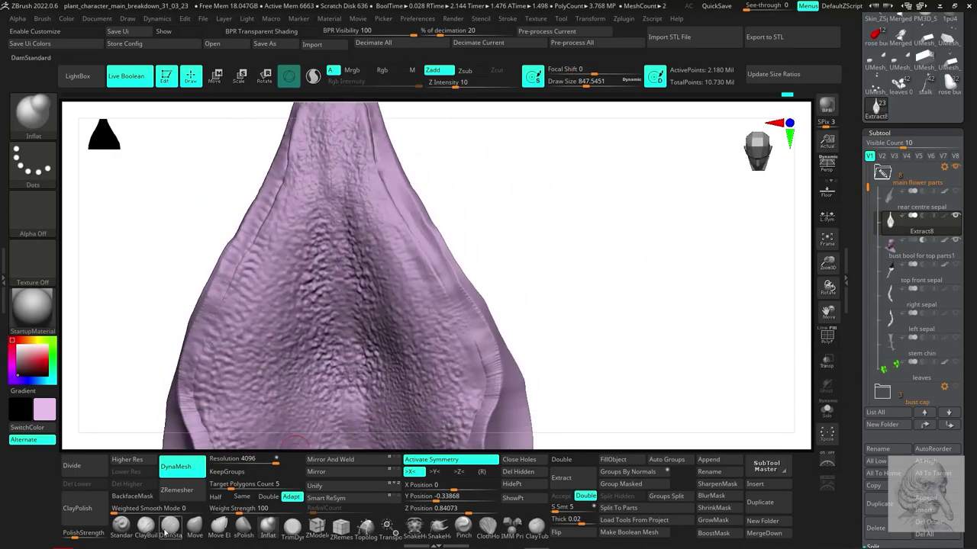
pyautogui.moveTo(527, 313)
pyautogui.mouseDown()
pyautogui.moveTo(602, 344)
pyautogui.moveTo(467, 307)
pyautogui.mouseUp()
pyautogui.press('b')
pyautogui.press('i')
pyautogui.press('n')
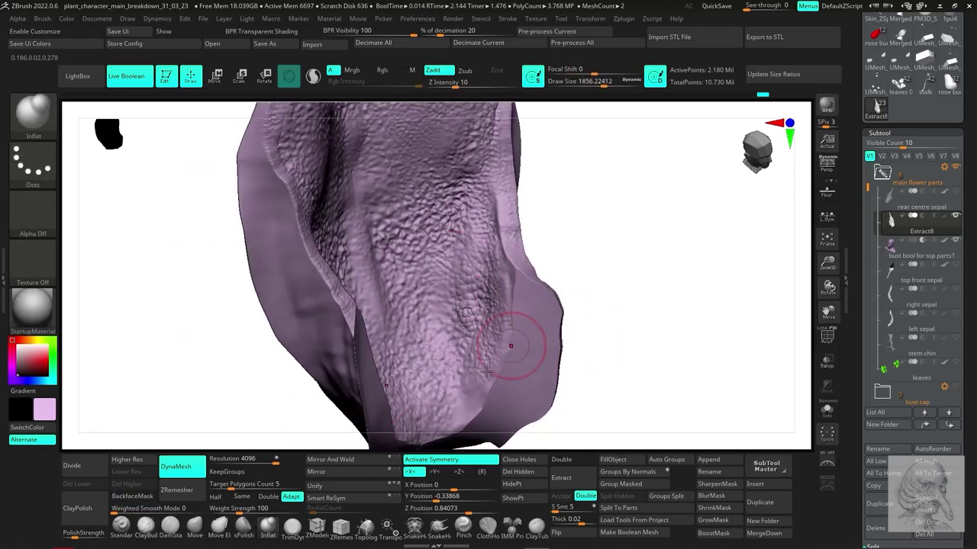
pyautogui.moveTo(622, 282); pyautogui.dragTo(549, 286)
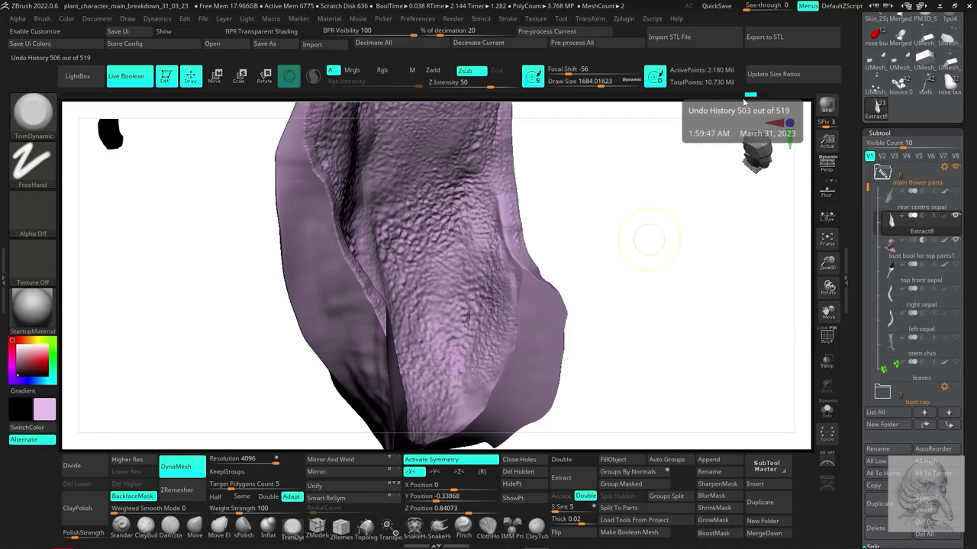
pyautogui.moveTo(646, 267)
pyautogui.mouseDown()
pyautogui.moveTo(588, 295)
pyautogui.moveTo(631, 277)
pyautogui.moveTo(449, 166)
pyautogui.moveTo(614, 263)
pyautogui.moveTo(648, 359)
pyautogui.moveTo(663, 277)
pyautogui.moveTo(402, 257)
pyautogui.mouseUp()
pyautogui.click(587, 459)
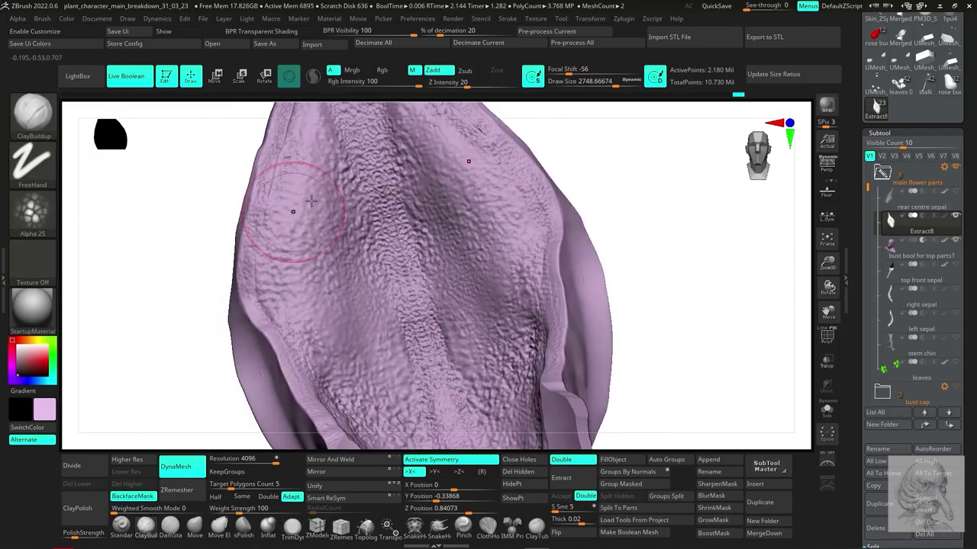
# - Pick a new brush alpha, then switch to the Pinch brush for sharp creases
pyautogui.click(33, 210)
pyautogui.click(152, 259)
pyautogui.moveTo(611, 131)
pyautogui.mouseDown()
pyautogui.moveTo(606, 244)
pyautogui.moveTo(572, 227)
pyautogui.mouseUp()
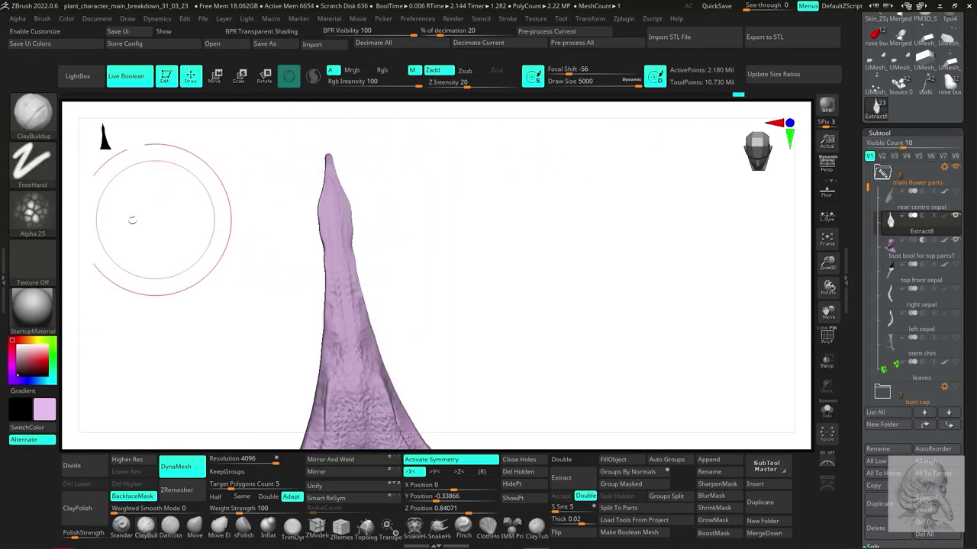
pyautogui.keyDown('ctrl'); pyautogui.moveTo(132, 220); pyautogui.dragTo(359, 219, button='right'); pyautogui.keyUp('ctrl')
pyautogui.press('b')
pyautogui.press('p')
pyautogui.press('i')
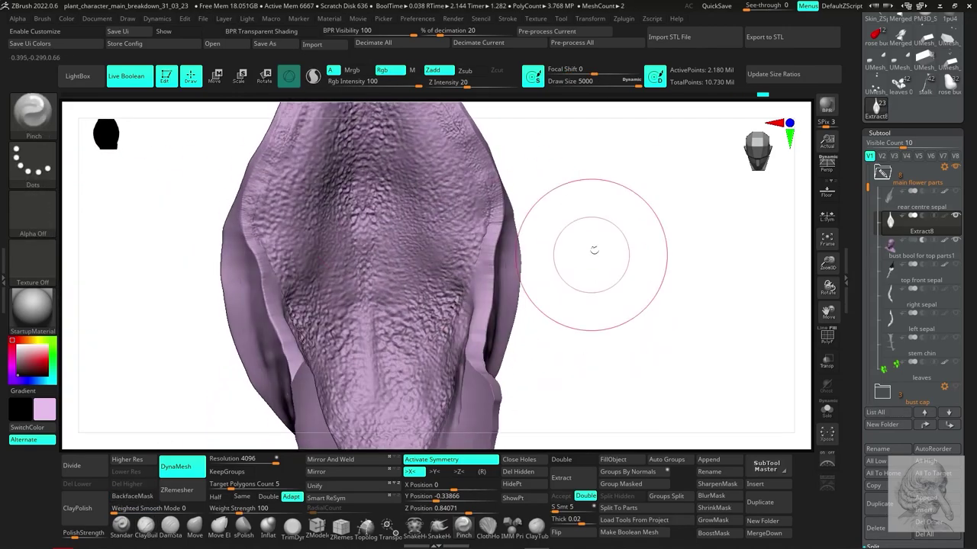
# - Turn on X symmetry, carve mirrored creases, and show the sepal with the rest of the character
pyautogui.keyDown('ctrl'); pyautogui.moveTo(594, 250); pyautogui.dragTo(528, 329, button='right'); pyautogui.keyUp('ctrl')
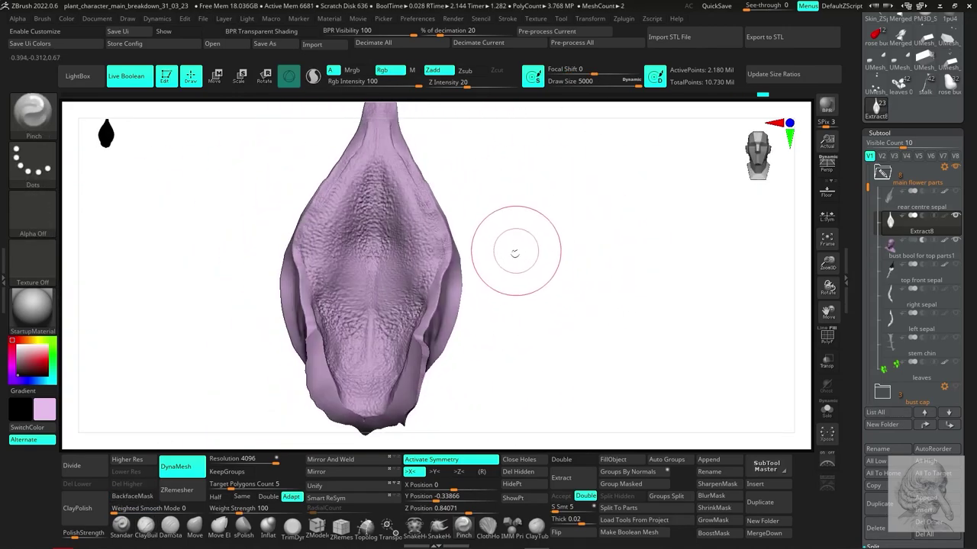
pyautogui.keyDown('ctrl'); pyautogui.moveTo(431, 326); pyautogui.dragTo(555, 299, button='right'); pyautogui.keyUp('ctrl')
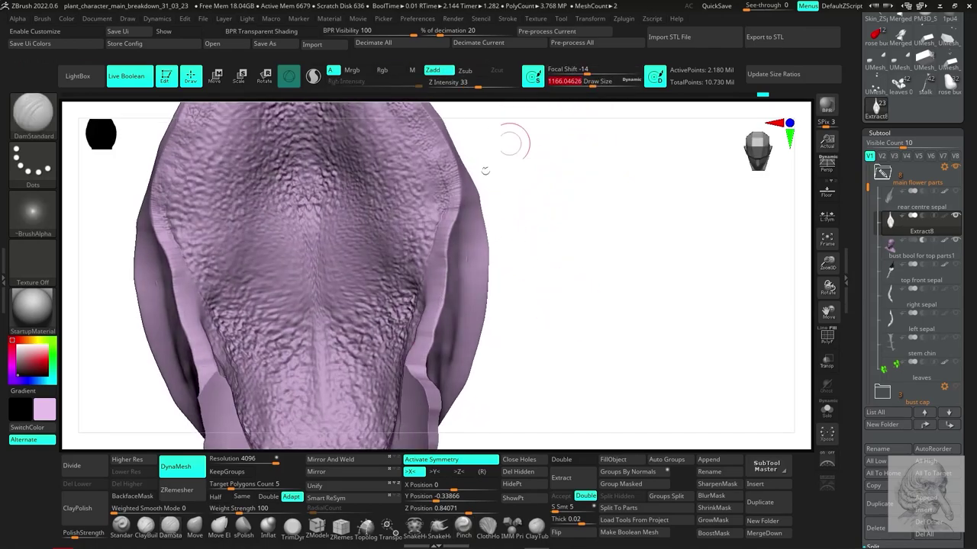
pyautogui.moveTo(437, 294); pyautogui.dragTo(348, 154, button='right')
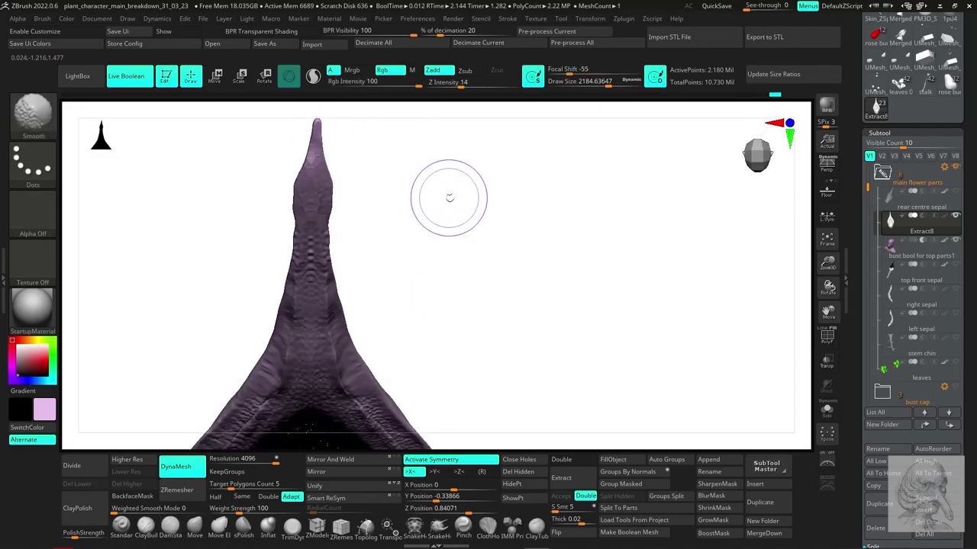
pyautogui.moveTo(310, 323); pyautogui.dragTo(425, 404, button='right')
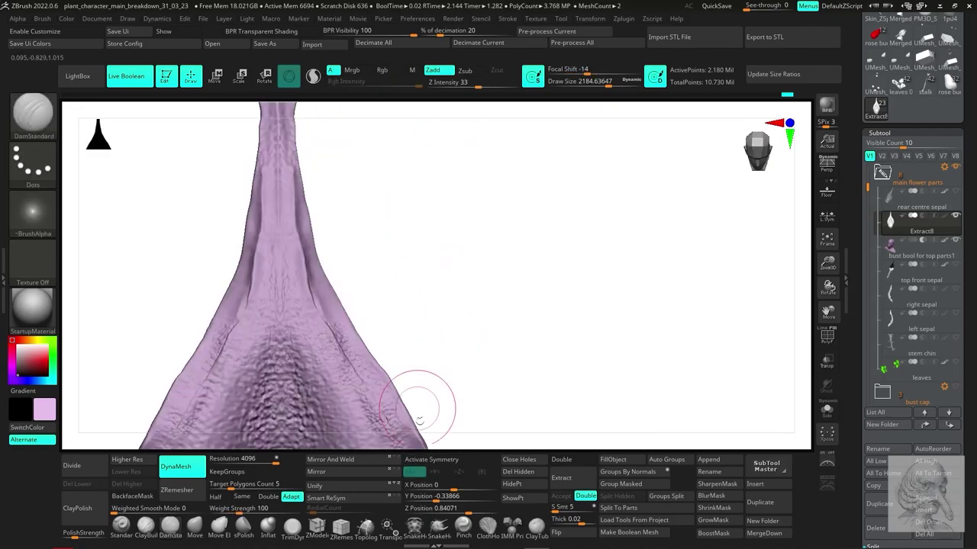
pyautogui.press('x')
pyautogui.moveTo(305, 152)
pyautogui.mouseDown(button='right')
pyautogui.moveTo(570, 247)
pyautogui.moveTo(602, 344)
pyautogui.mouseUp(button='right')
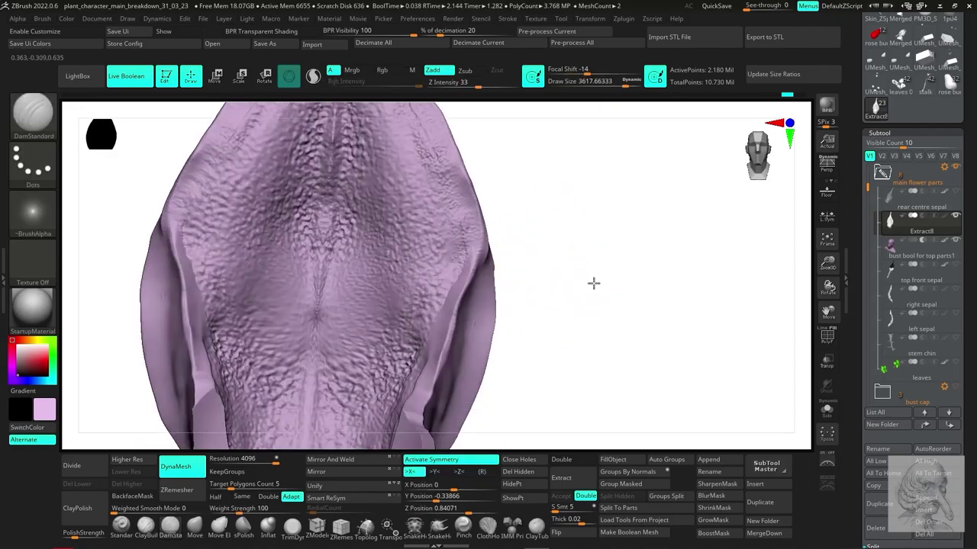
pyautogui.moveTo(579, 137)
pyautogui.mouseDown(button='right')
pyautogui.moveTo(383, 172)
pyautogui.moveTo(550, 338)
pyautogui.moveTo(600, 255)
pyautogui.moveTo(651, 319)
pyautogui.moveTo(559, 257)
pyautogui.mouseUp(button='right')
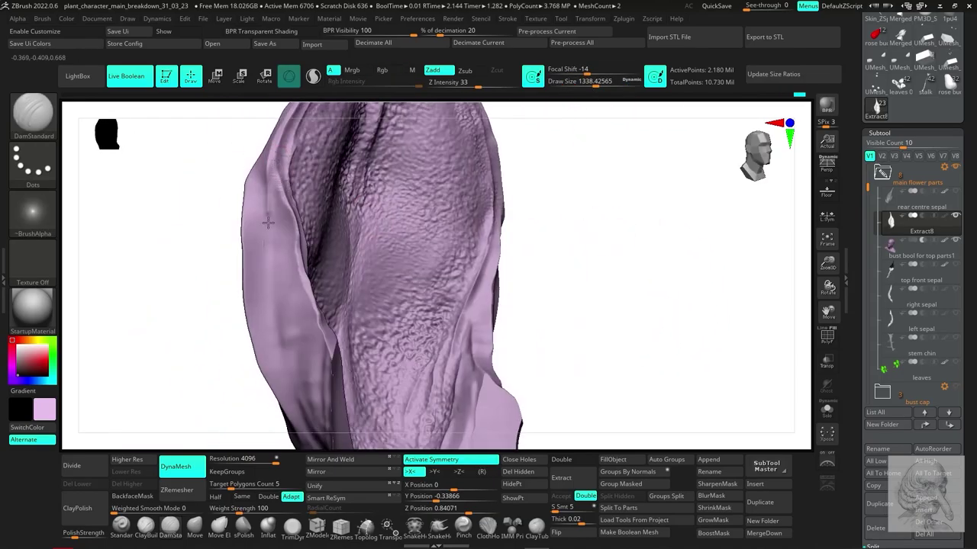
pyautogui.press('f')
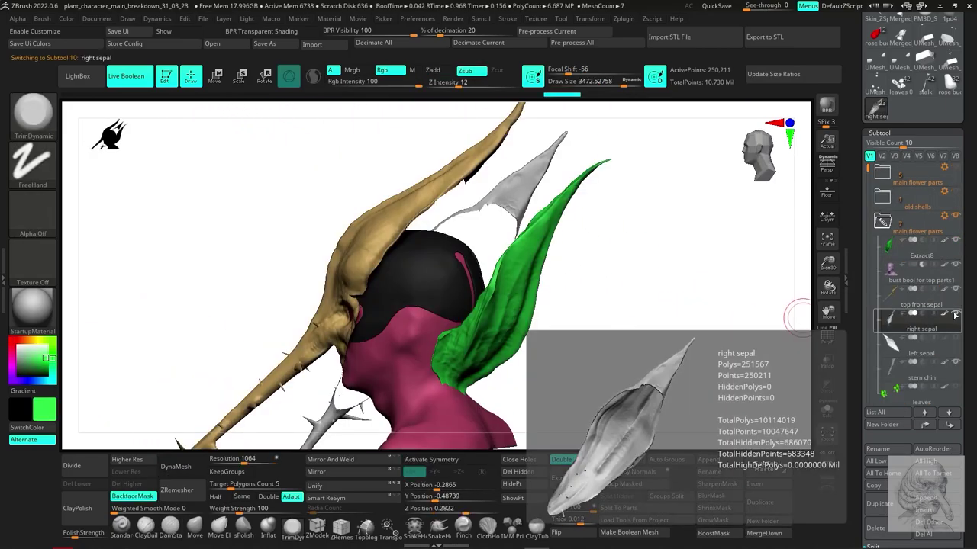
# - Select the right sepal, left sepal, top front sepal and stem chin subtools in turn
pyautogui.click(921, 329)
pyautogui.moveTo(671, 328)
pyautogui.mouseDown(button='right')
pyautogui.moveTo(694, 344)
pyautogui.moveTo(637, 364)
pyautogui.moveTo(678, 343)
pyautogui.mouseUp(button='right')
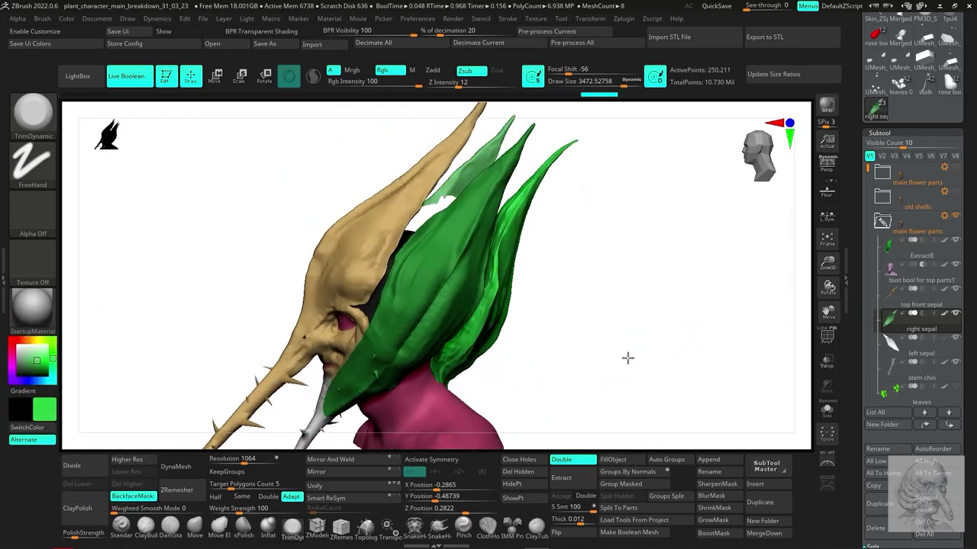
pyautogui.click(963, 345)
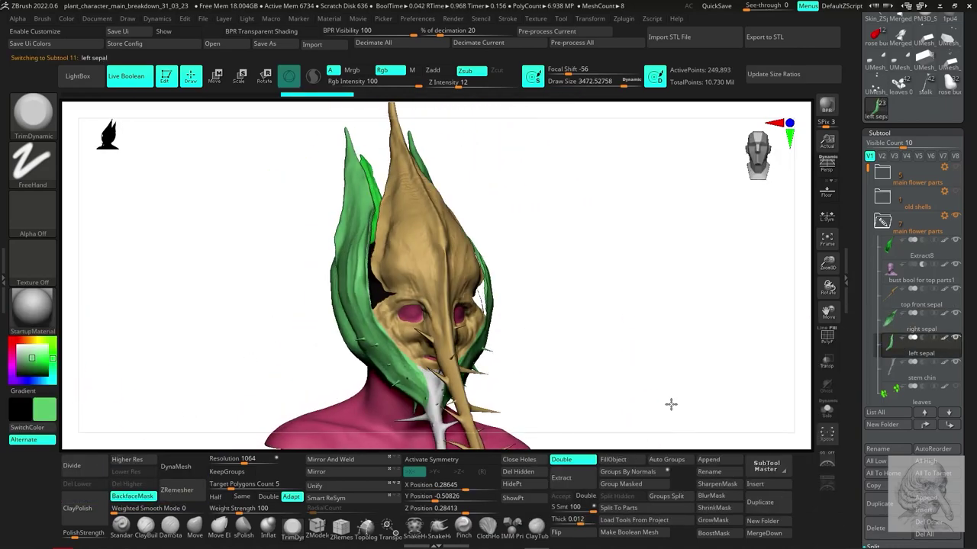
pyautogui.moveTo(671, 404); pyautogui.dragTo(676, 318, button='right')
pyautogui.keyDown('alt'); pyautogui.click(545, 414); pyautogui.keyUp('alt')
pyautogui.moveTo(545, 414)
pyautogui.mouseDown(button='right')
pyautogui.moveTo(622, 402)
pyautogui.moveTo(534, 397)
pyautogui.mouseUp(button='right')
pyautogui.keyDown('alt'); pyautogui.click(580, 423); pyautogui.keyUp('alt')
# - Colour the bust light pink and tilt the view across it
pyautogui.click(82, 421)
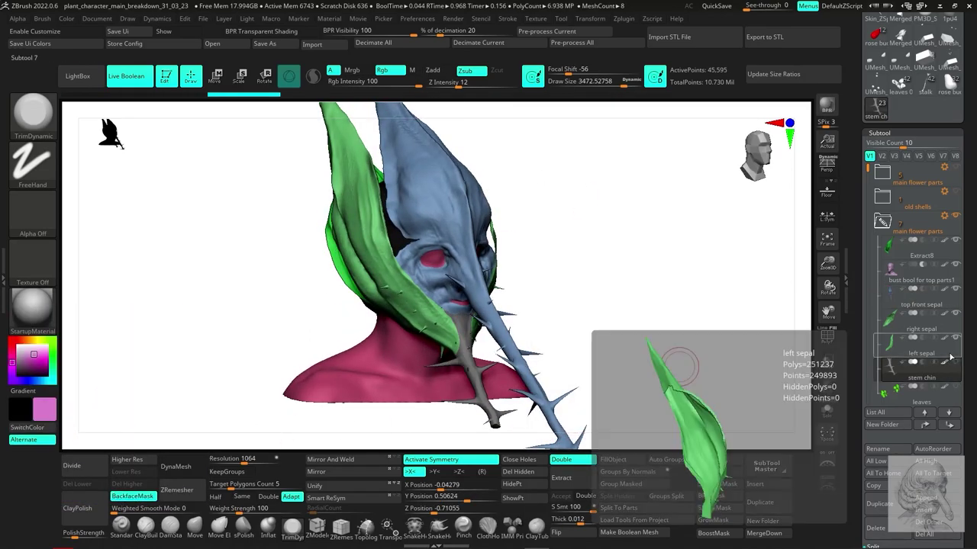
pyautogui.click(113, 386)
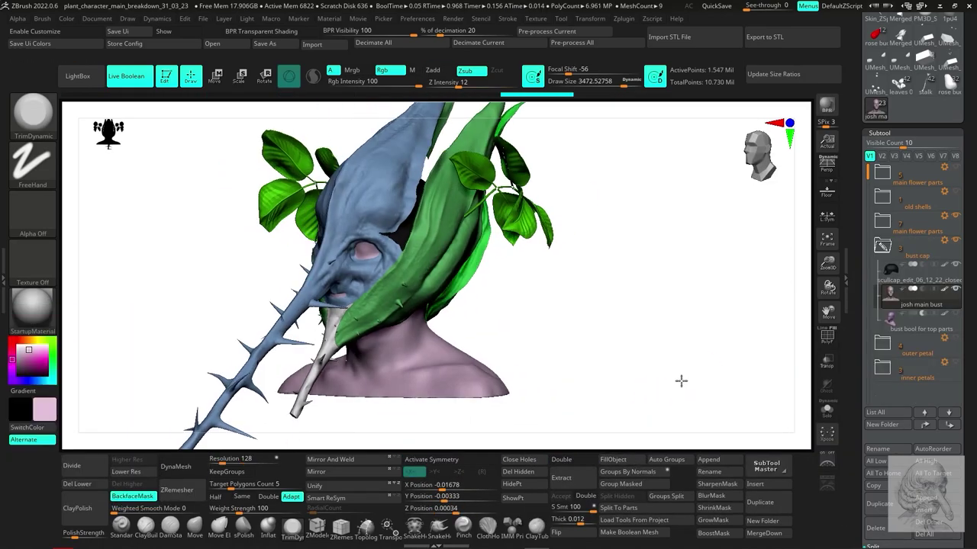
pyautogui.moveTo(679, 381)
pyautogui.mouseDown(button='right')
pyautogui.moveTo(791, 333)
pyautogui.moveTo(753, 348)
pyautogui.mouseUp(button='right')
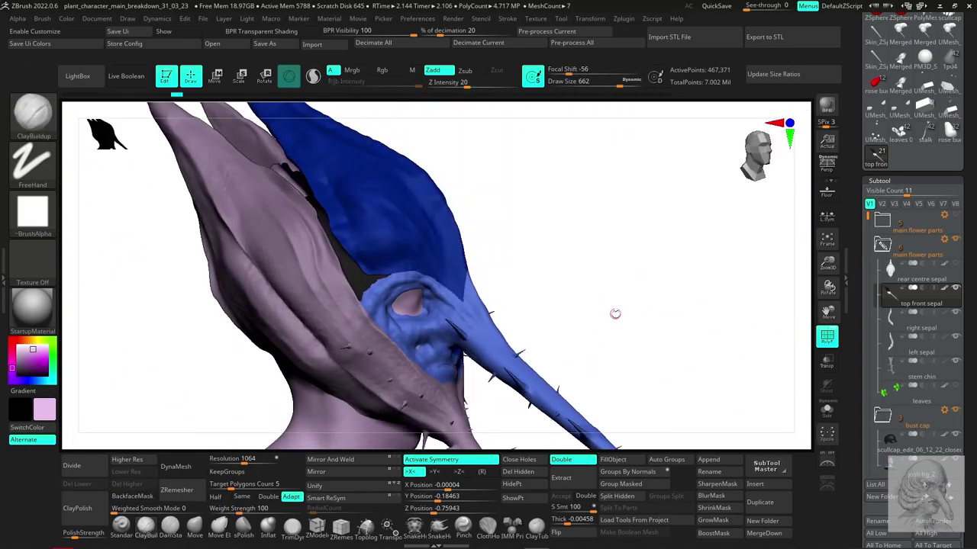
# - Scrub the undo history back through several earlier sculpting stages of the bust
pyautogui.hotkey('ctrl', 'shift', 'z')
pyautogui.moveTo(621, 288); pyautogui.dragTo(471, 408)
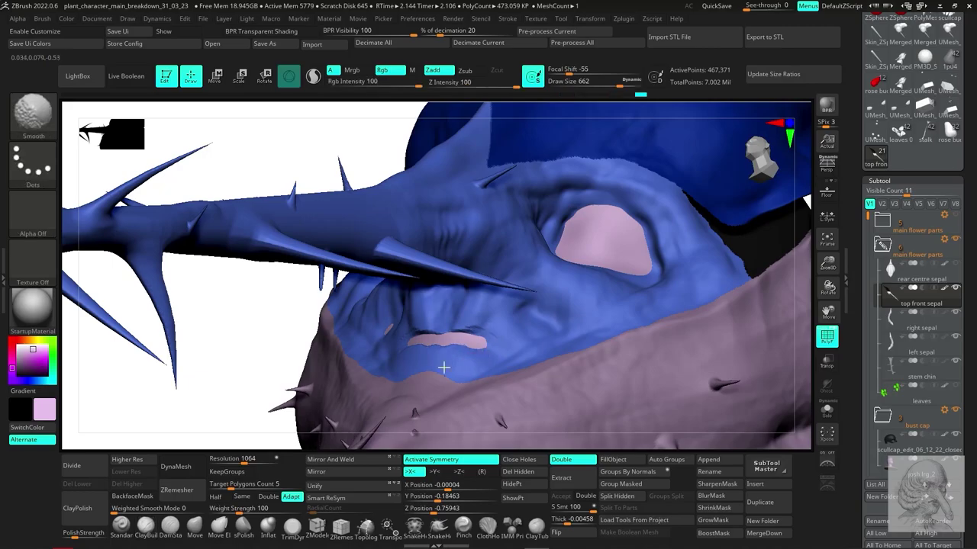
pyautogui.hotkey('ctrl', 'z')
pyautogui.hotkey('ctrl', 'z')
pyautogui.hotkey('ctrl', 'z')
pyautogui.hotkey('ctrl', 'z')
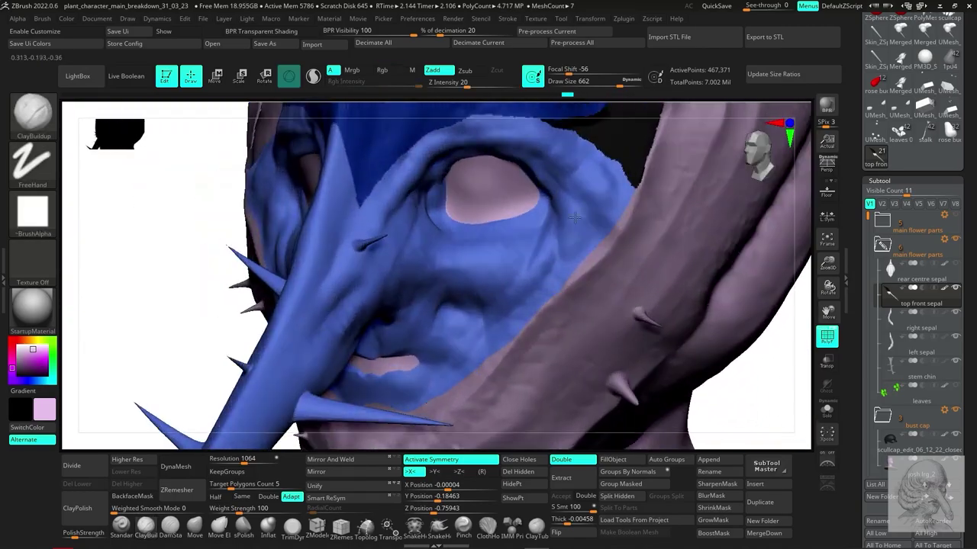
pyautogui.hotkey('ctrl', 'z')
pyautogui.hotkey('ctrl', 'z')
pyautogui.hotkey('ctrl', 'z')
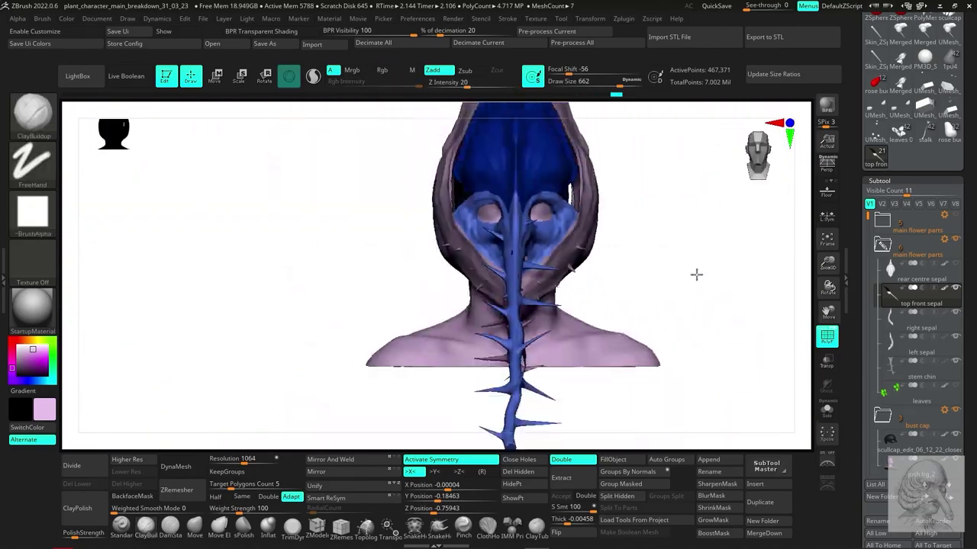
pyautogui.hotkey('ctrl', 'z')
pyautogui.hotkey('ctrl', 'z')
pyautogui.hotkey('ctrl', 'z')
pyautogui.hotkey('ctrl', 'z')
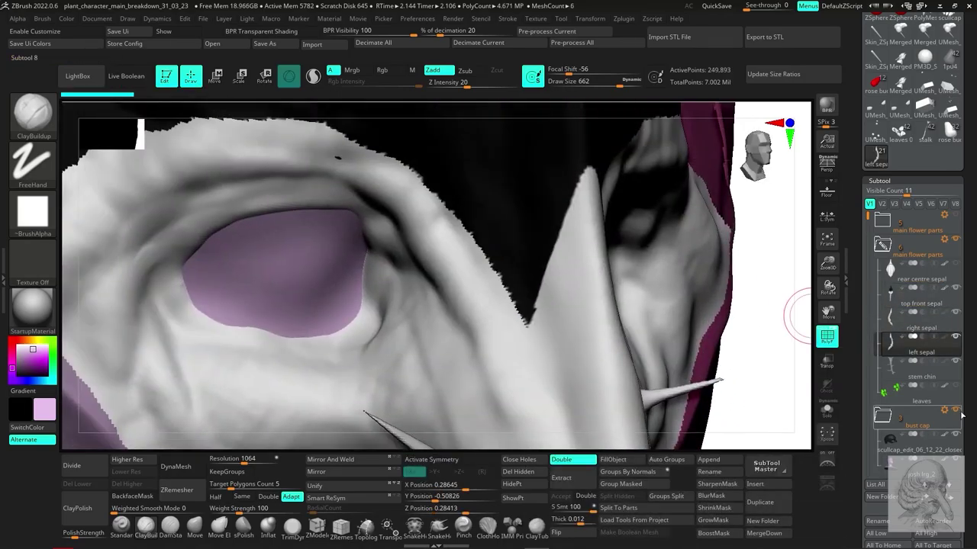
pyautogui.hotkey('ctrl', 'z')
# - Step forward through history past the blue-painted bust, then back to earlier stages
pyautogui.hotkey('ctrl', 'shift', 'z')
pyautogui.hotkey('ctrl', 'shift', 'z')
pyautogui.hotkey('ctrl', 'shift', 'z')
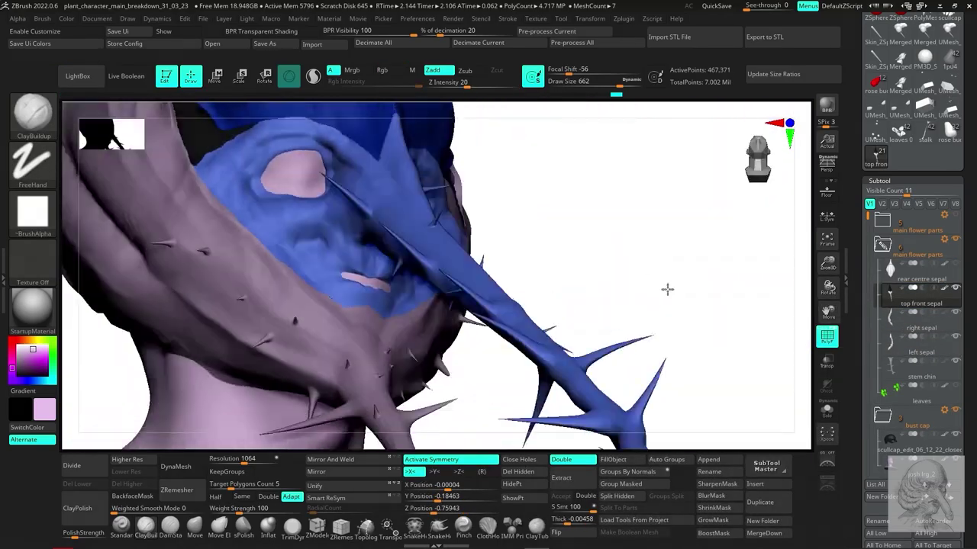
pyautogui.hotkey('ctrl', 'shift', 'z')
pyautogui.hotkey('ctrl', 'shift', 'z')
pyautogui.hotkey('ctrl', 'shift', 'z')
pyautogui.hotkey('ctrl', 'shift', 'z')
pyautogui.hotkey('ctrl', 'shift', 'z')
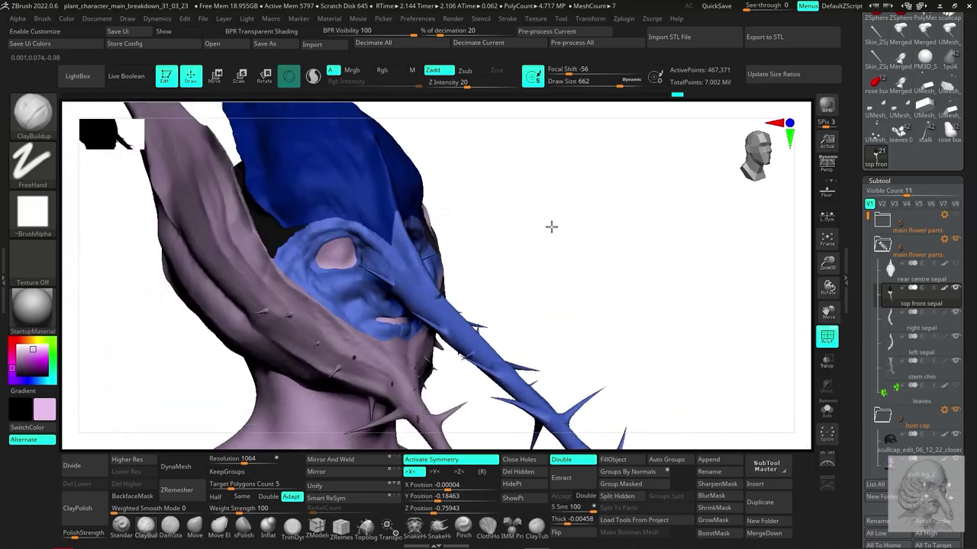
pyautogui.hotkey('ctrl', 'shift', 'z')
pyautogui.hotkey('ctrl', 'shift', 'z')
pyautogui.hotkey('ctrl', 'shift', 'z')
pyautogui.hotkey('ctrl', 'shift', 'z')
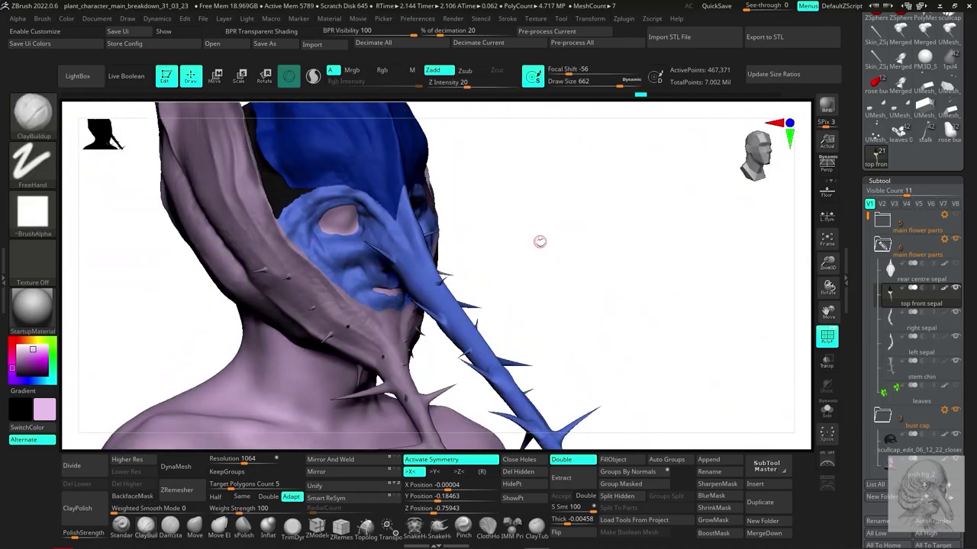
pyautogui.hotkey('ctrl', 'shift', 'z')
pyautogui.hotkey('ctrl', 'shift', 'z')
pyautogui.hotkey('ctrl', 'shift', 'z')
pyautogui.hotkey('ctrl', 'shift', 'z')
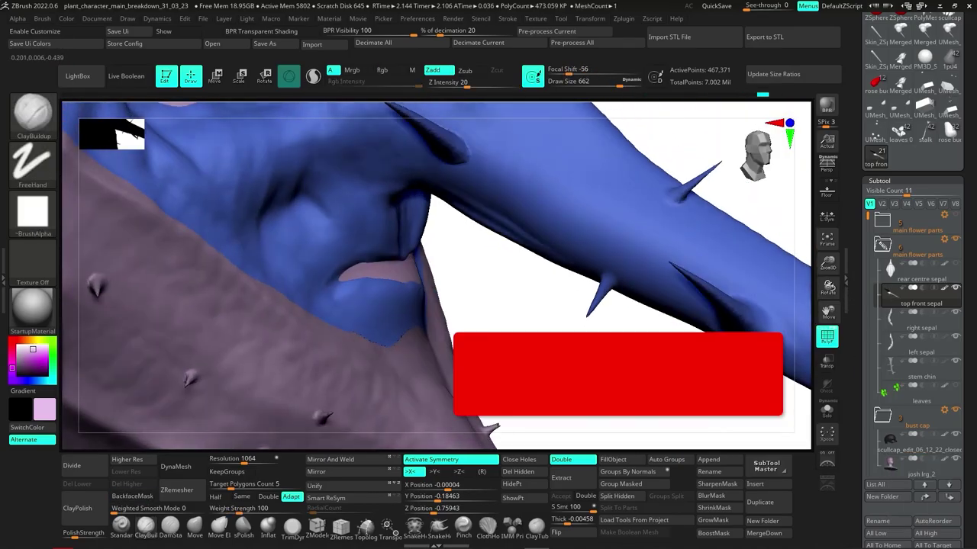
pyautogui.hotkey('ctrl', 'z')
pyautogui.hotkey('ctrl', 'z')
pyautogui.hotkey('ctrl', 'z')
pyautogui.hotkey('ctrl', 'z')
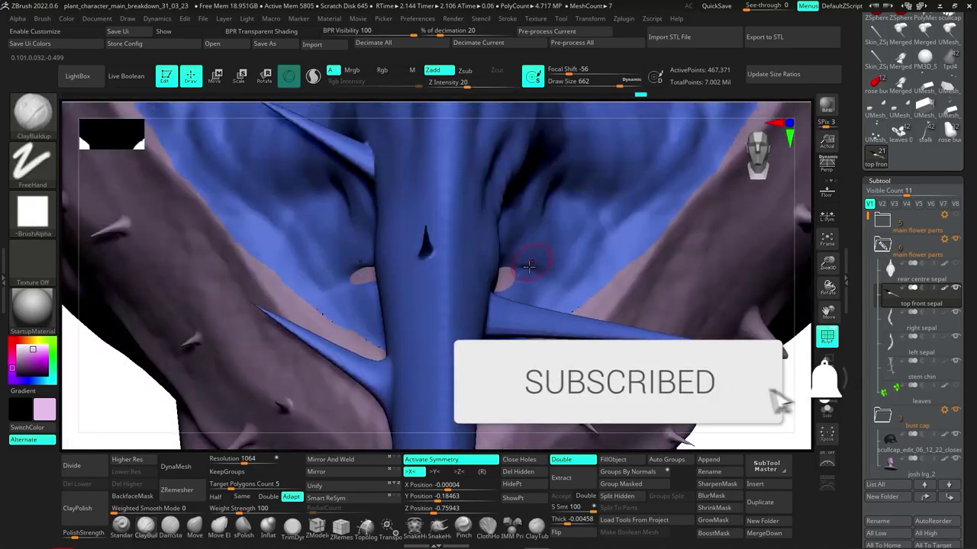
pyautogui.hotkey('ctrl', 'z')
pyautogui.hotkey('ctrl', 'z')
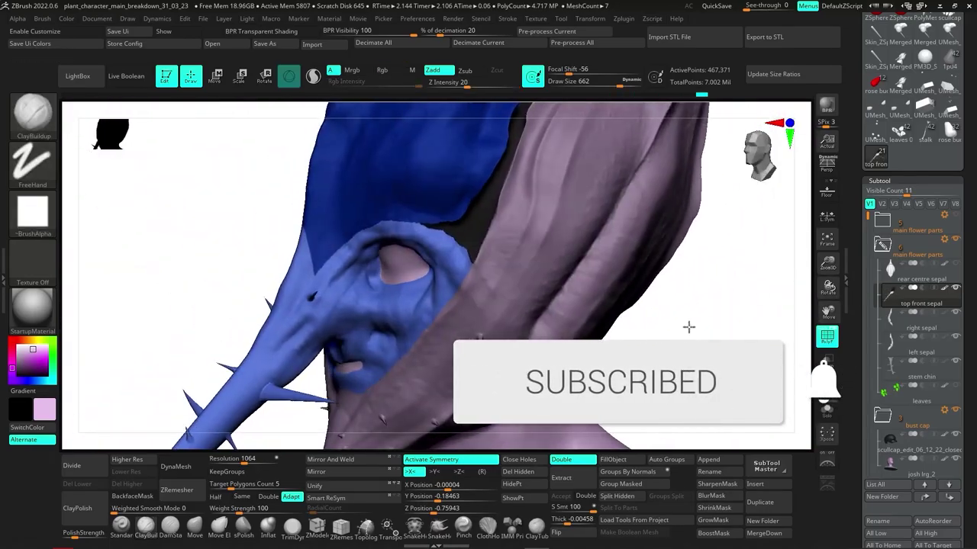